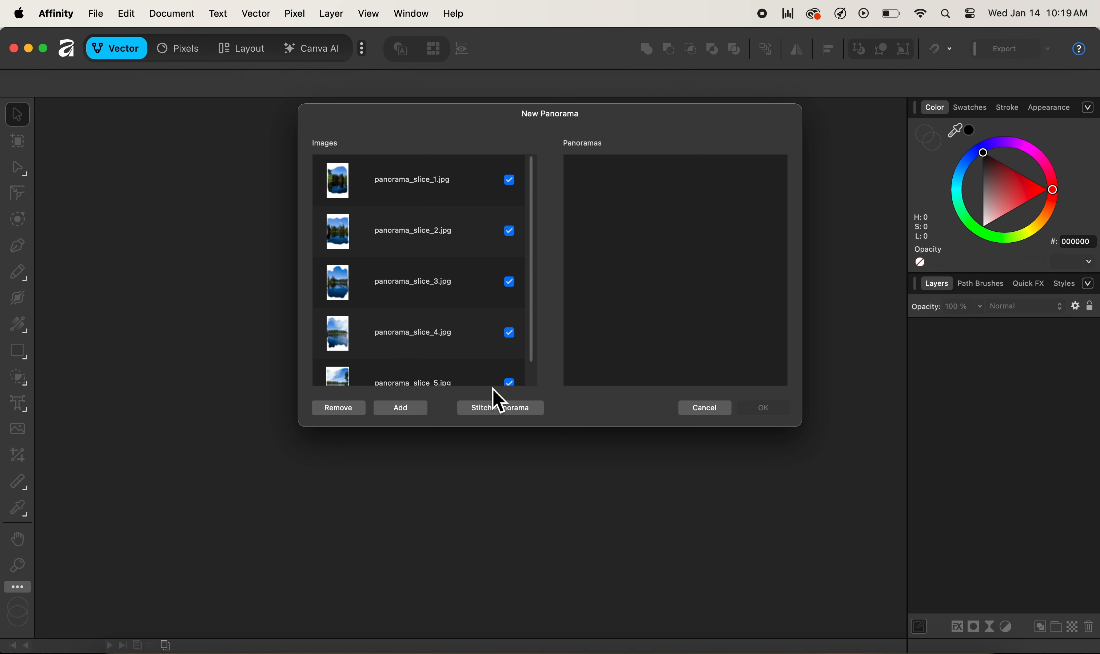
Stitch the checked lake slice images into a panorama and accept the stitched result for editing.
{"action": "left_click", "coordinate": [503, 415]}
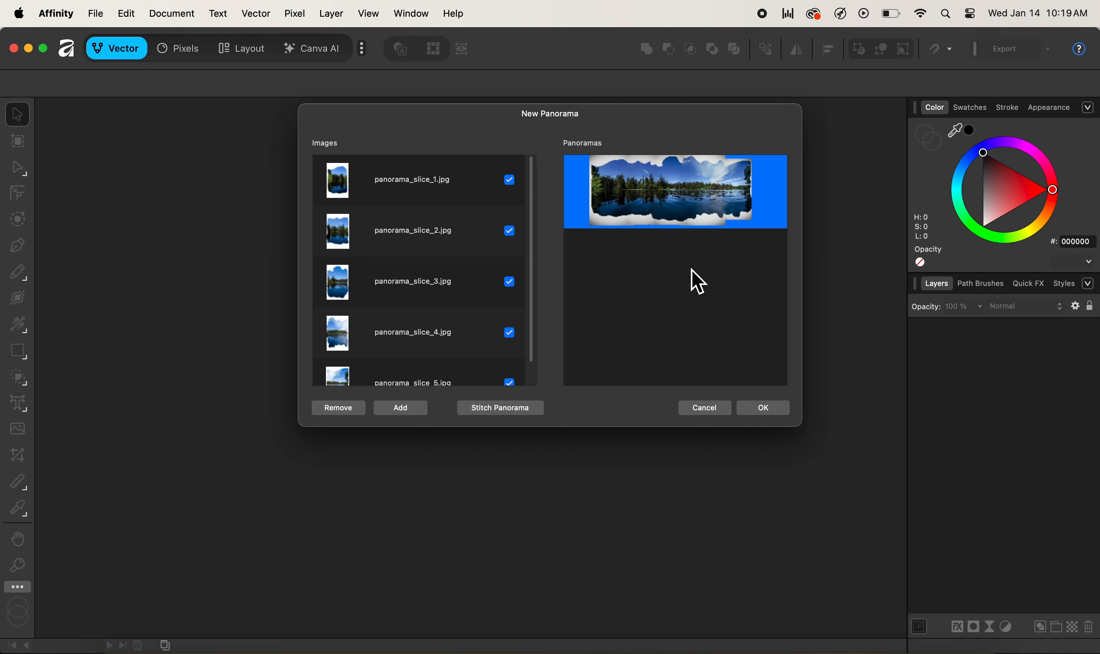
{"action": "left_click", "coordinate": [762, 410]}
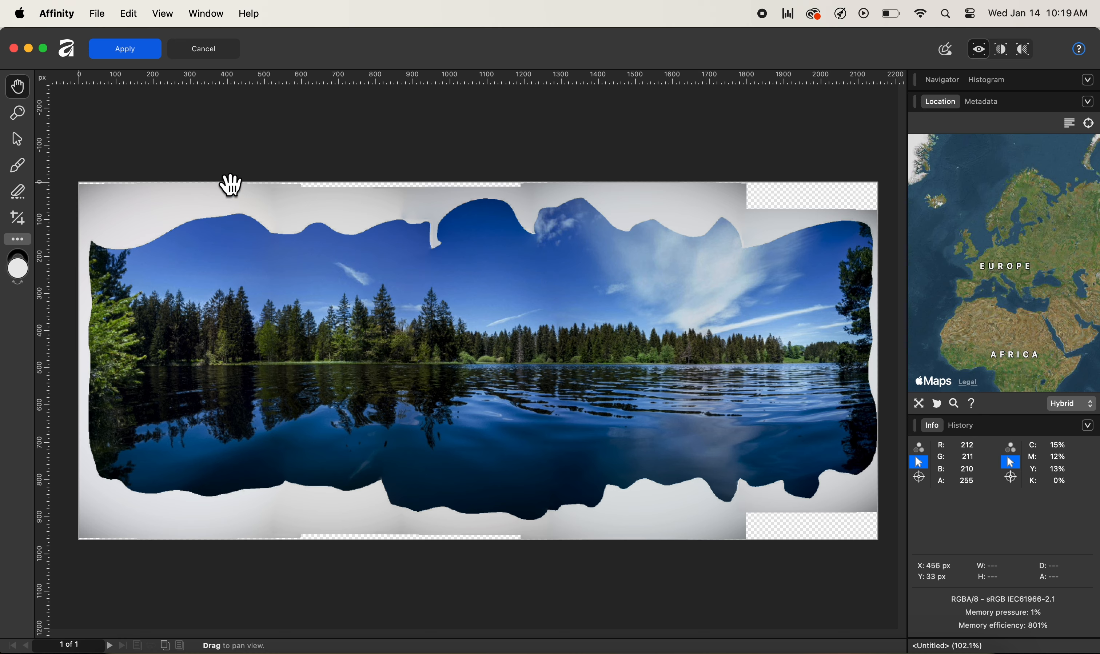
Inspect the individual source slices of the panorama and their overlaps using the source image transform tool.
{"action": "left_click", "coordinate": [27, 148]}
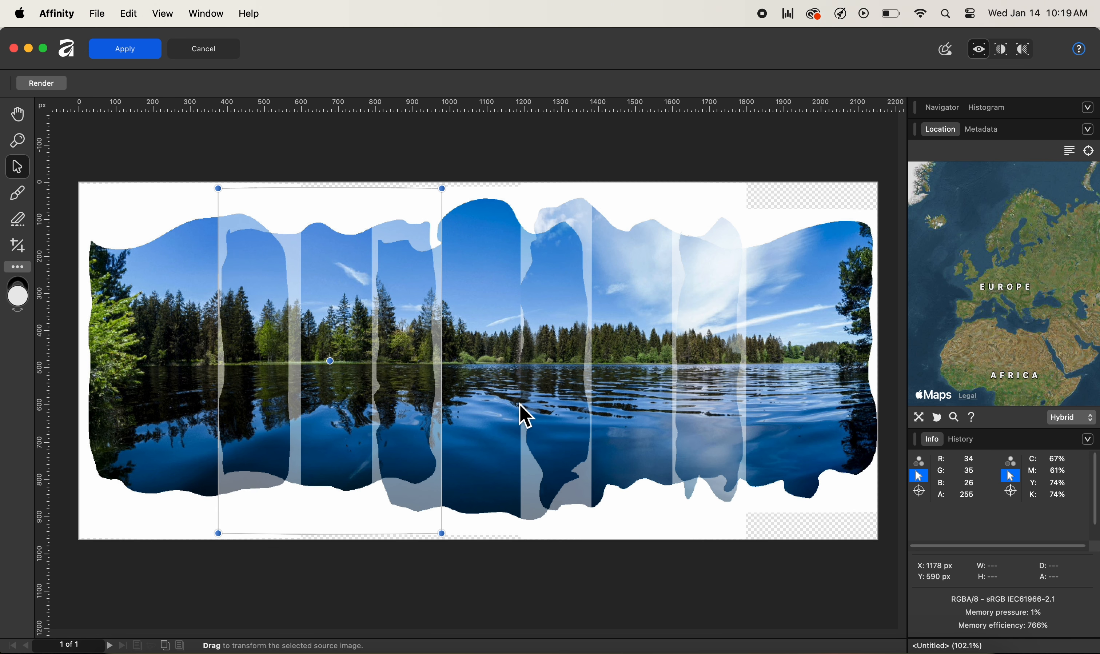
{"action": "left_click", "coordinate": [662, 403]}
{"action": "left_click", "coordinate": [803, 400]}
{"action": "left_click", "coordinate": [178, 425]}
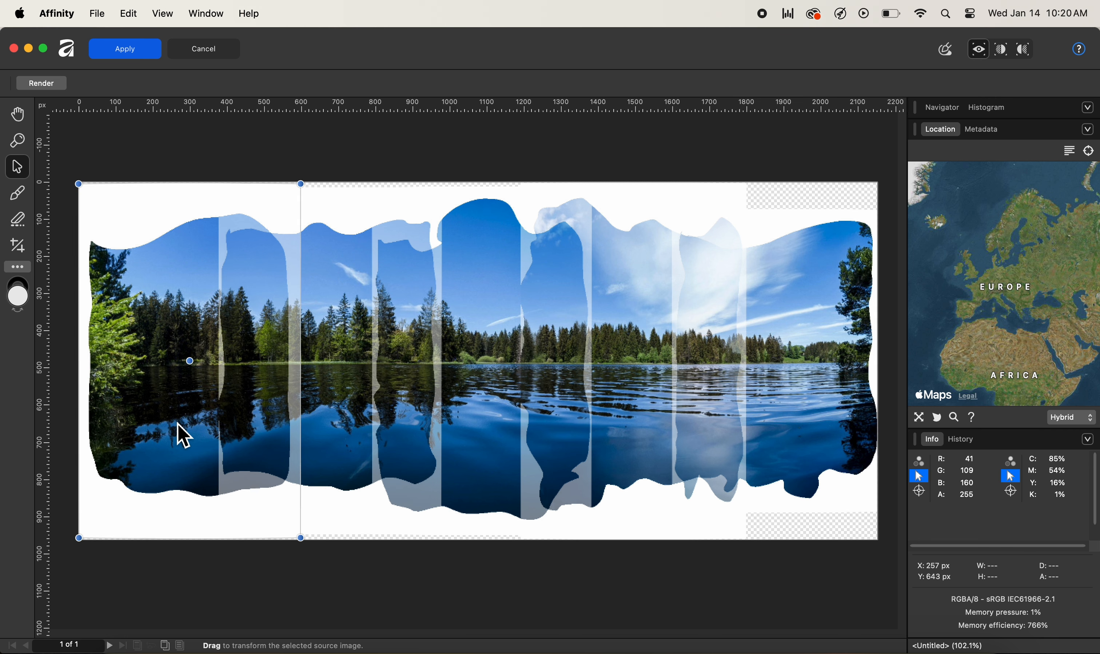
{"action": "left_click", "coordinate": [367, 396]}
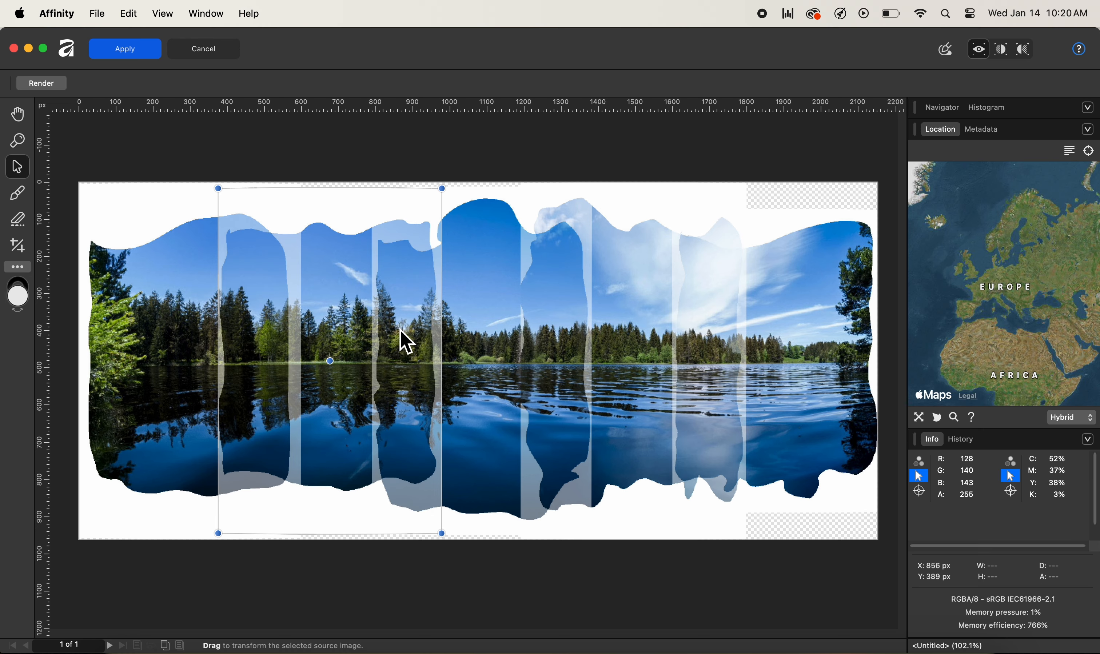
{"action": "left_click", "coordinate": [487, 368]}
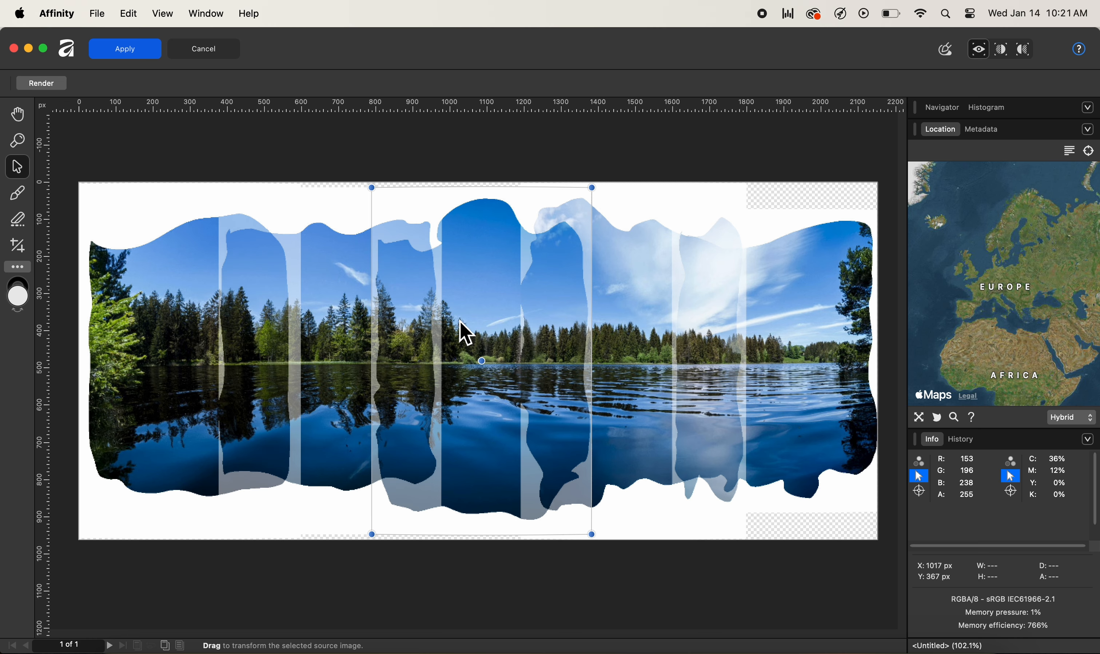
Examine the overlap of the second and third slices in the lower water, comparing the source mask, transform and plain views.
{"action": "left_click", "coordinate": [20, 199]}
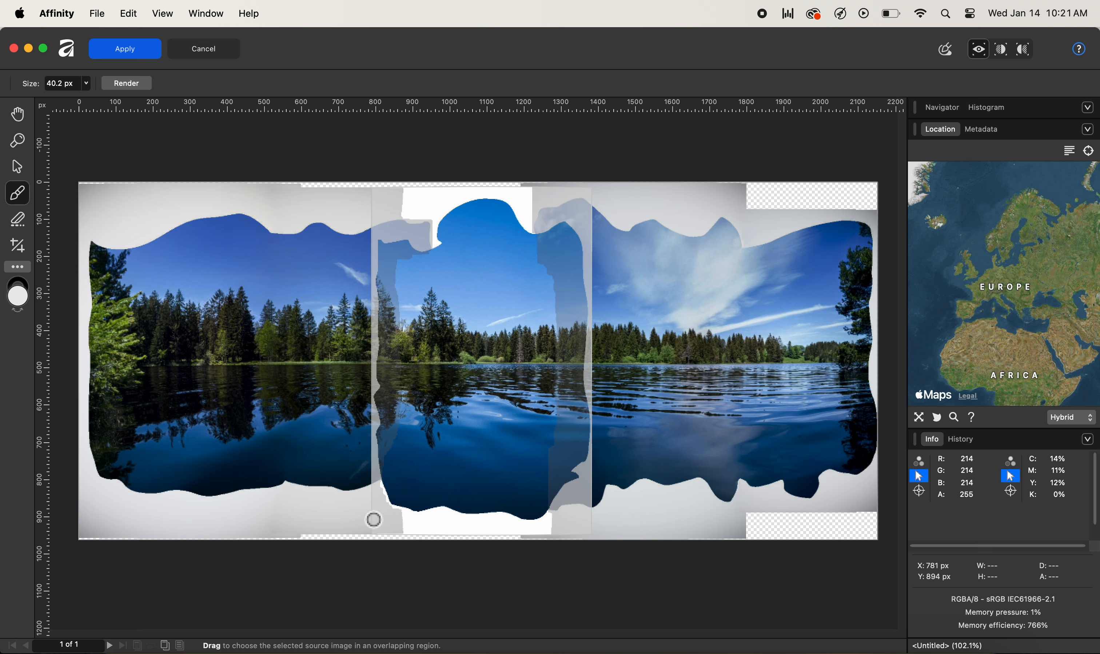
{"action": "scroll", "coordinate": [378, 523], "scroll_direction": "up", "scroll_amount": 5}
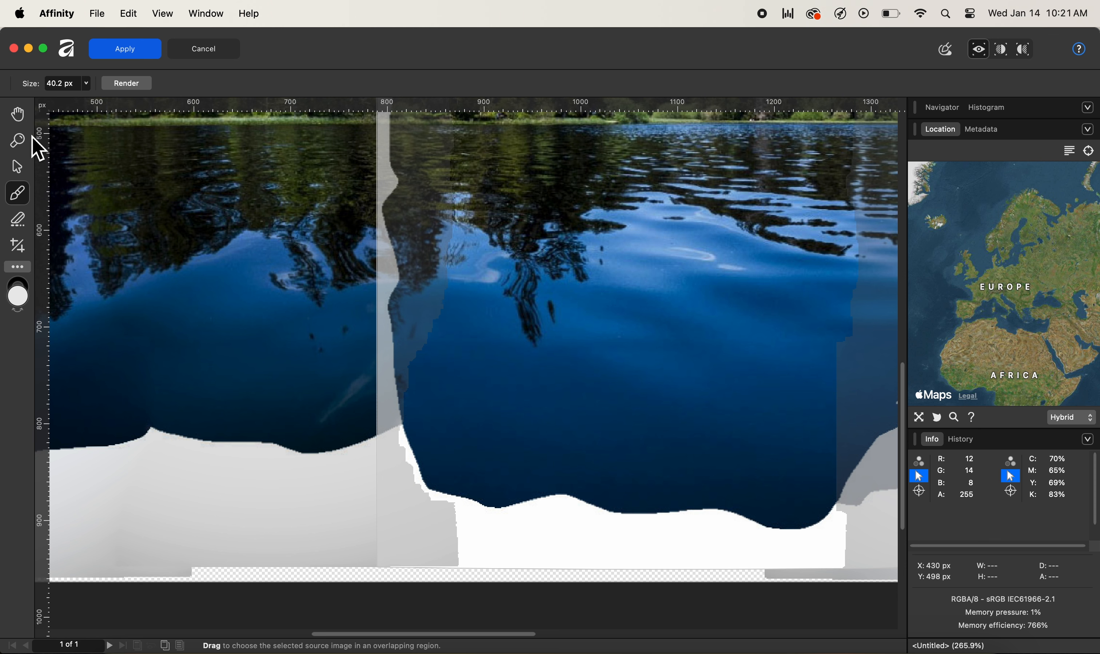
{"action": "left_click", "coordinate": [22, 171]}
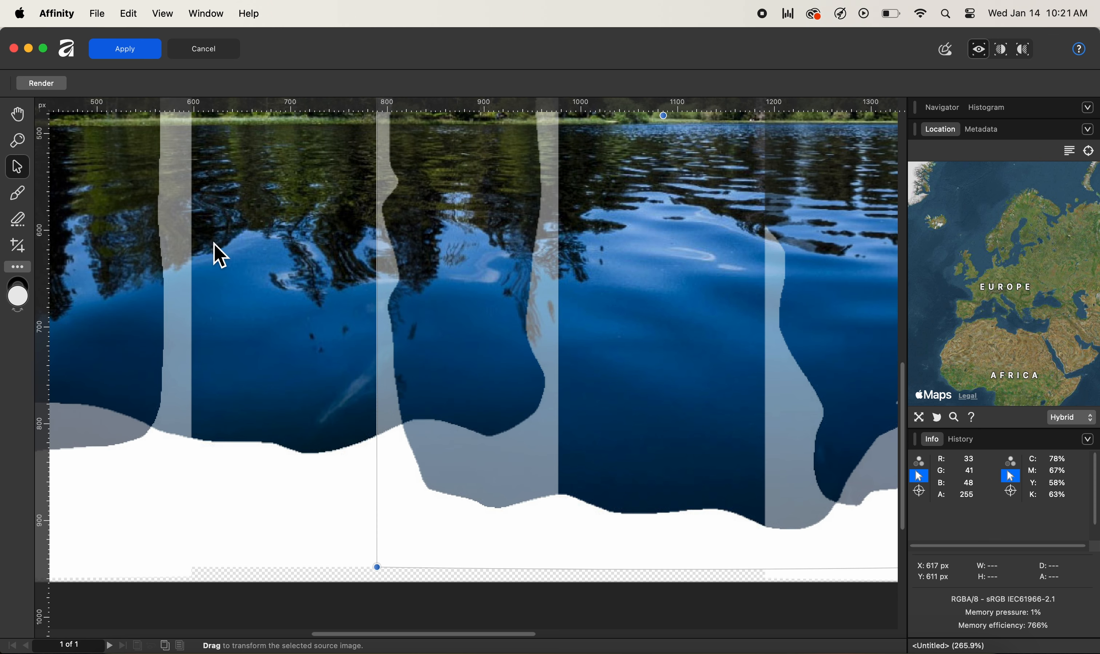
{"action": "left_click", "coordinate": [17, 114]}
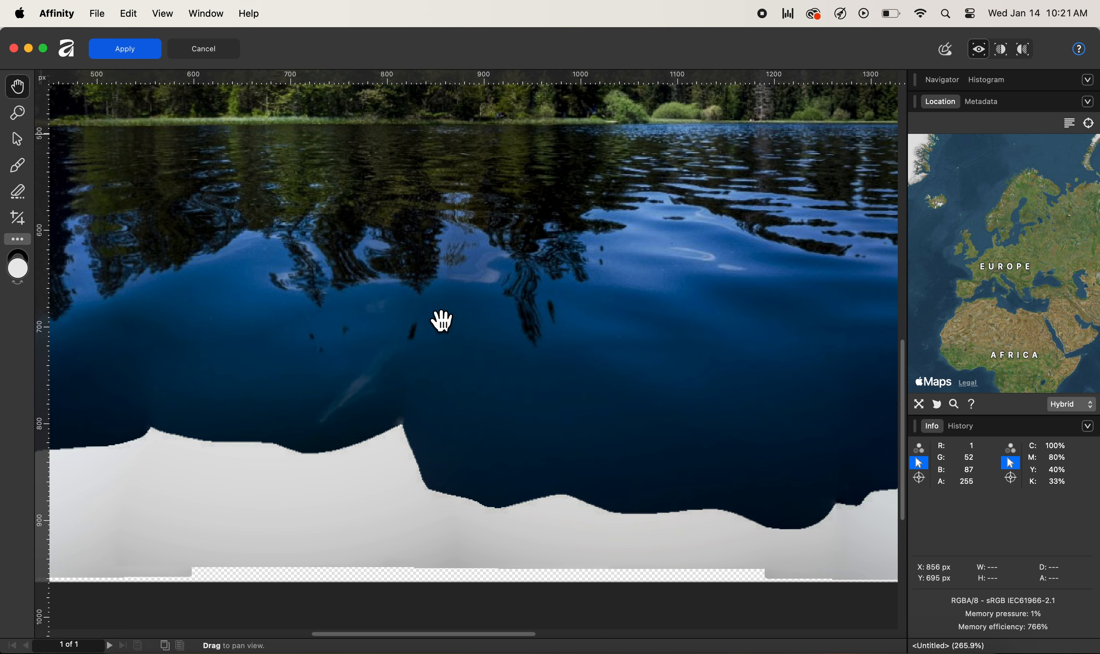
{"action": "scroll", "coordinate": [424, 365], "scroll_direction": "up", "scroll_amount": 1}
{"action": "scroll", "coordinate": [423, 366], "scroll_direction": "up", "scroll_amount": 5}
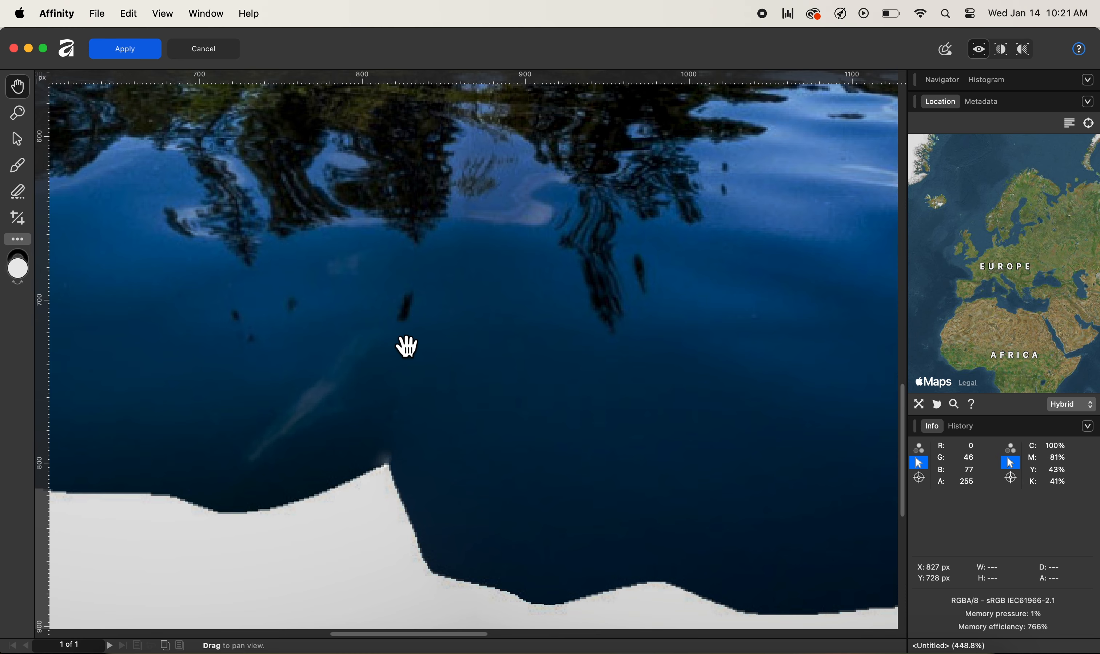
{"action": "left_click", "coordinate": [27, 171]}
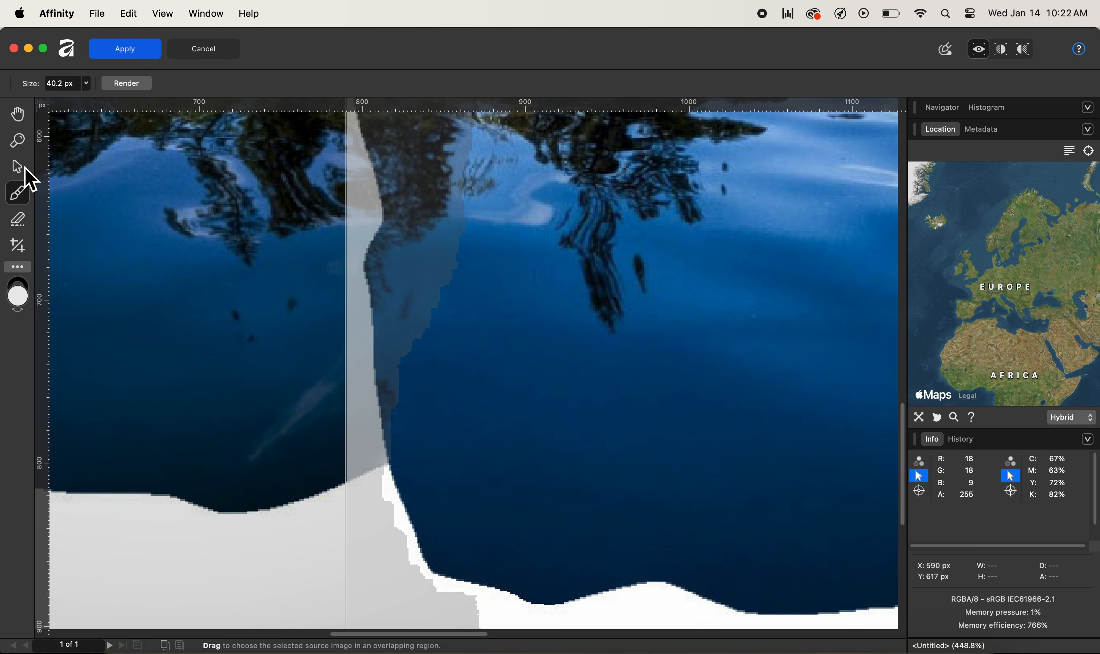
{"action": "key", "text": "super+0"}
{"action": "scroll", "coordinate": [513, 442], "scroll_direction": "up", "scroll_amount": 5}
{"action": "scroll", "coordinate": [513, 441], "scroll_direction": "right", "scroll_amount": 3}
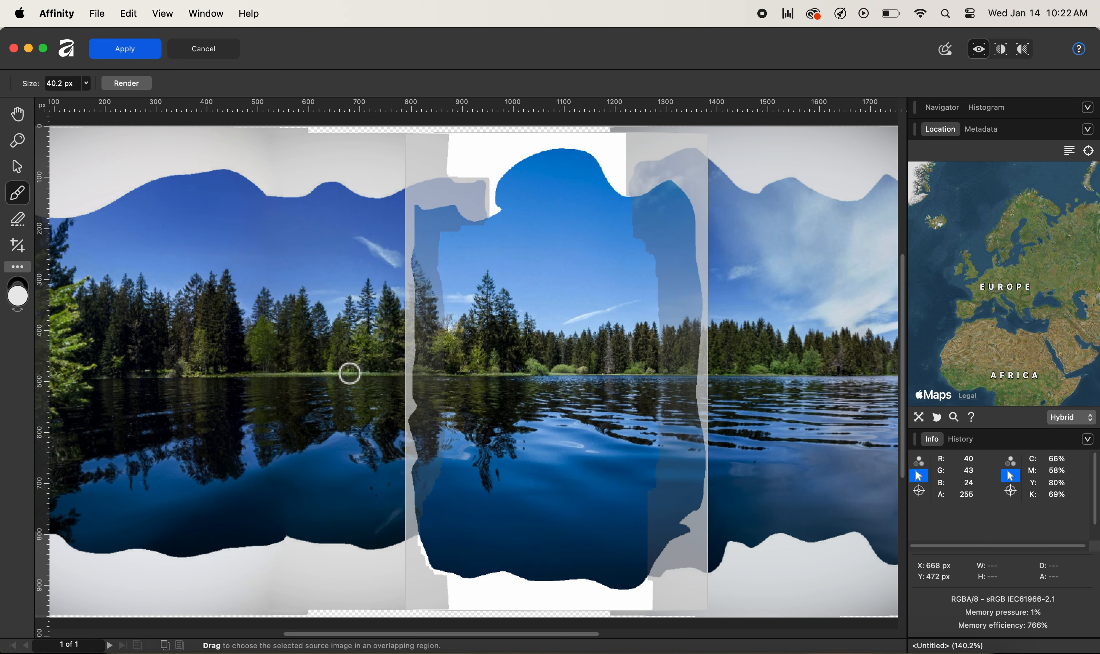
Inspect which area each of the first four source slices contributes, using the tool that adds to the source image mask.
{"action": "left_click", "coordinate": [349, 374]}
{"action": "left_click", "coordinate": [162, 413]}
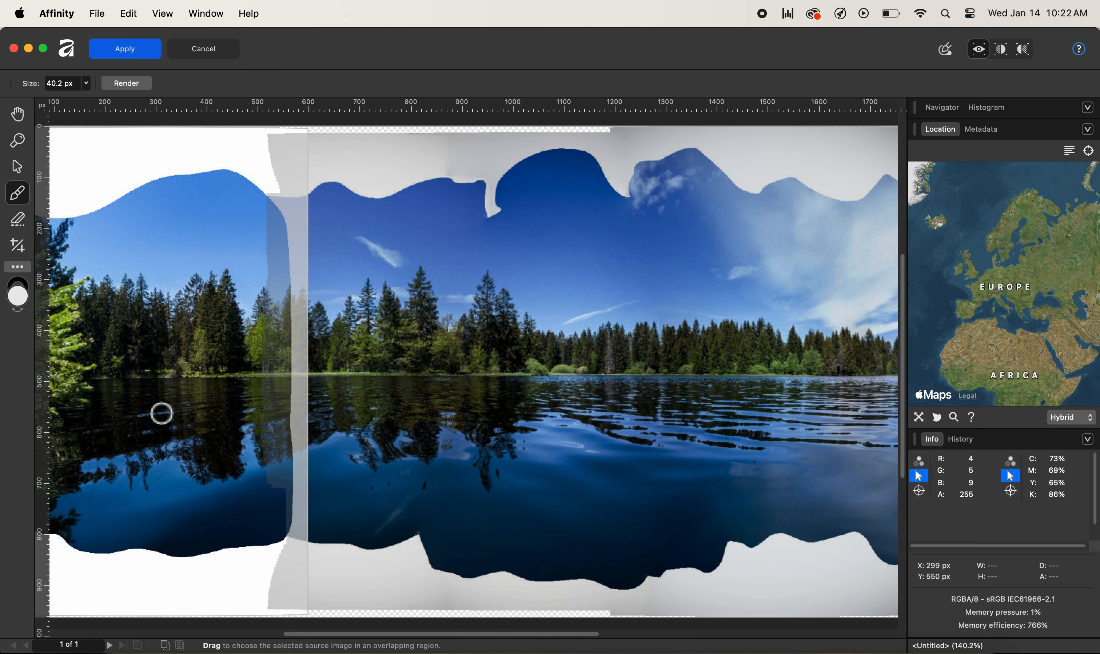
{"action": "left_click", "coordinate": [386, 386]}
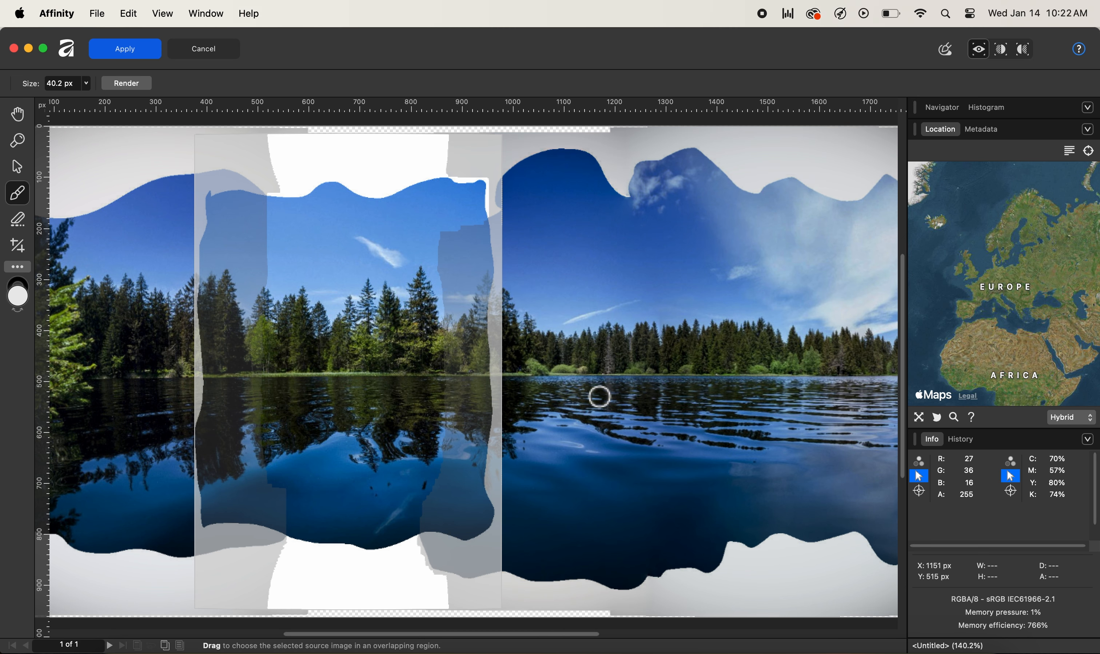
{"action": "left_click", "coordinate": [599, 396]}
{"action": "left_click", "coordinate": [805, 397]}
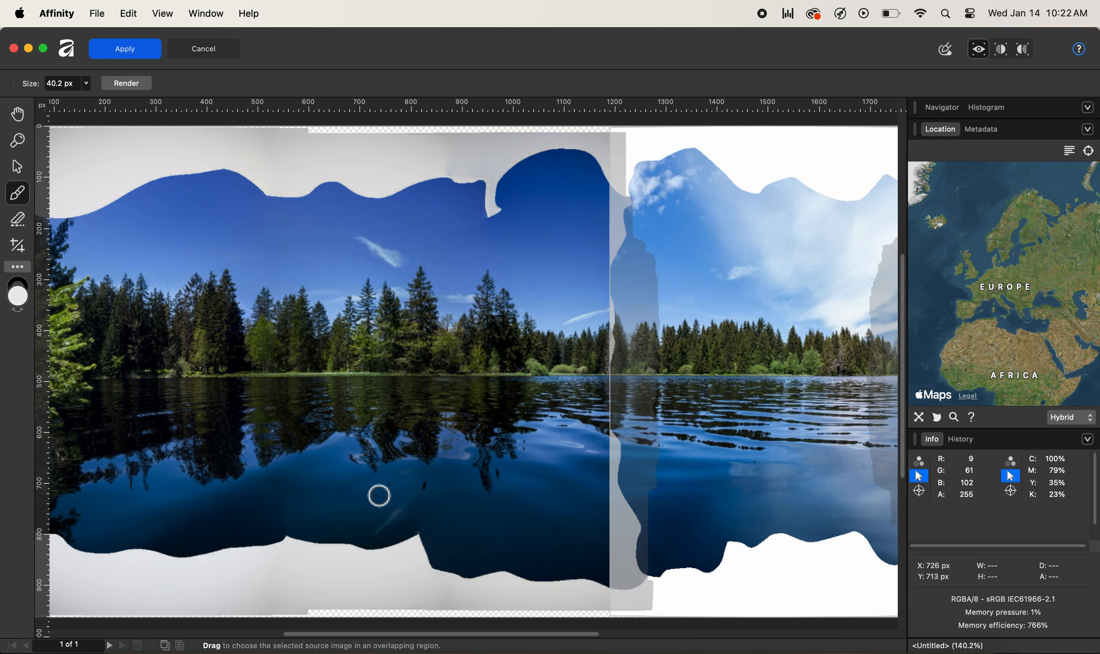
Extend the second slice's source mask over its overlap with the third slice in the lower water, and render the panorama.
{"action": "left_click", "coordinate": [379, 477]}
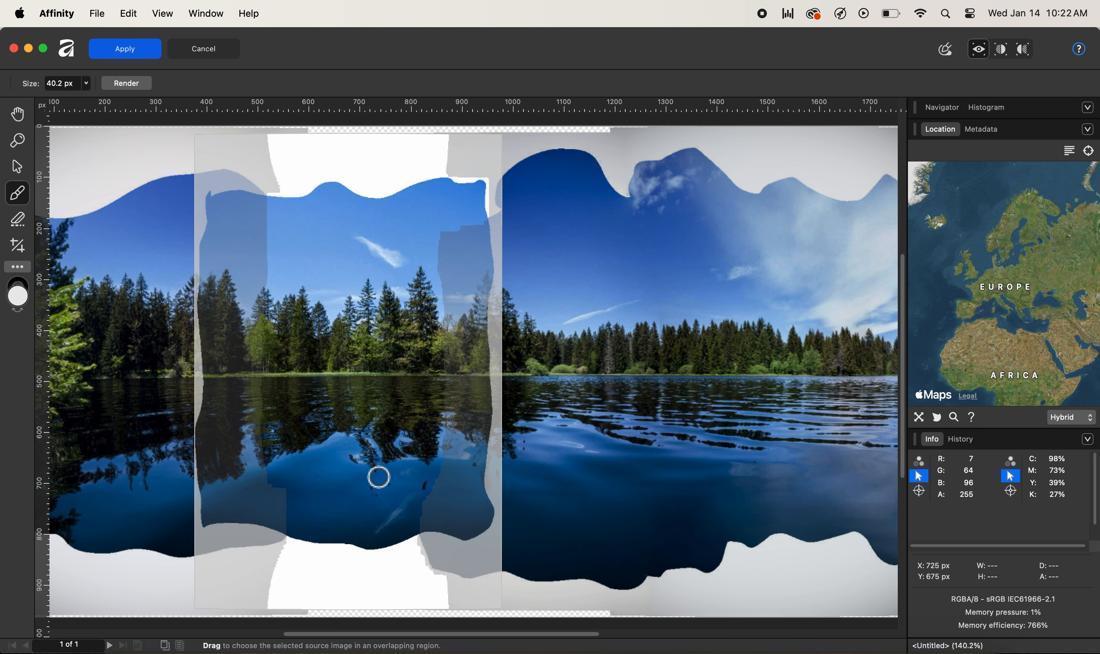
{"action": "scroll", "coordinate": [412, 539], "scroll_direction": "up", "scroll_amount": 1}
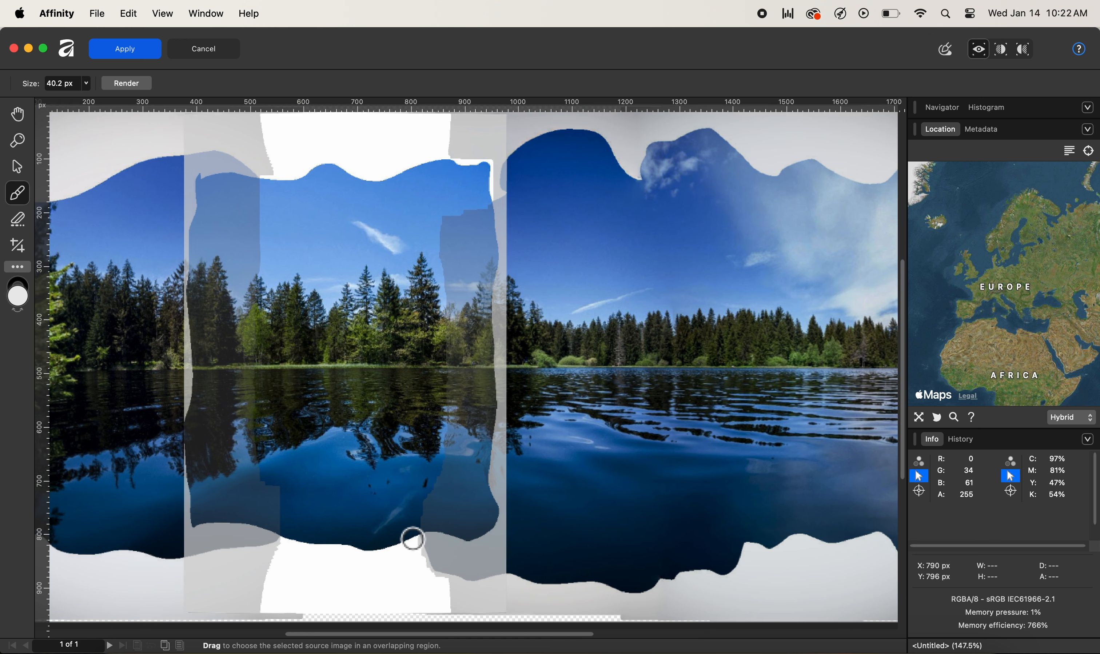
{"action": "scroll", "coordinate": [413, 539], "scroll_direction": "up", "scroll_amount": 6}
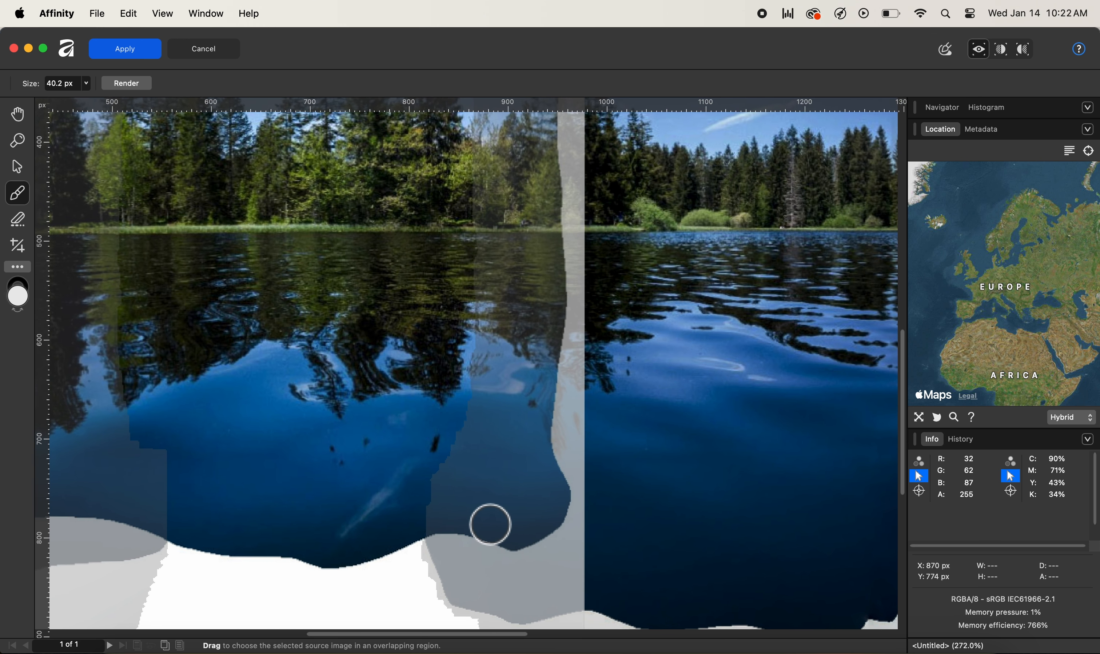
{"action": "scroll", "coordinate": [490, 524], "scroll_direction": "up", "scroll_amount": 1}
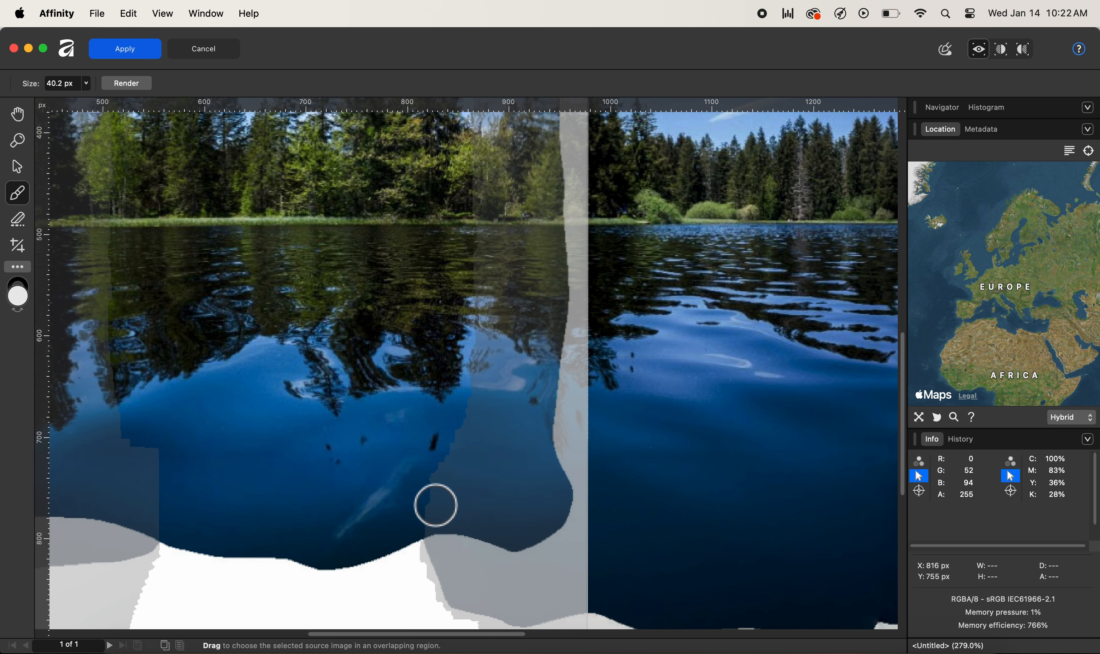
{"action": "mouse_move", "coordinate": [440, 510]}
{"action": "left_mouse_down"}
{"action": "mouse_move", "coordinate": [549, 511]}
{"action": "mouse_move", "coordinate": [527, 486]}
{"action": "mouse_move", "coordinate": [504, 311]}
{"action": "mouse_move", "coordinate": [490, 319]}
{"action": "mouse_move", "coordinate": [497, 378]}
{"action": "mouse_move", "coordinate": [457, 467]}
{"action": "mouse_move", "coordinate": [496, 471]}
{"action": "mouse_move", "coordinate": [504, 413]}
{"action": "mouse_move", "coordinate": [481, 434]}
{"action": "mouse_move", "coordinate": [472, 484]}
{"action": "mouse_move", "coordinate": [422, 522]}
{"action": "mouse_move", "coordinate": [547, 513]}
{"action": "mouse_move", "coordinate": [528, 426]}
{"action": "mouse_move", "coordinate": [532, 370]}
{"action": "left_mouse_up"}
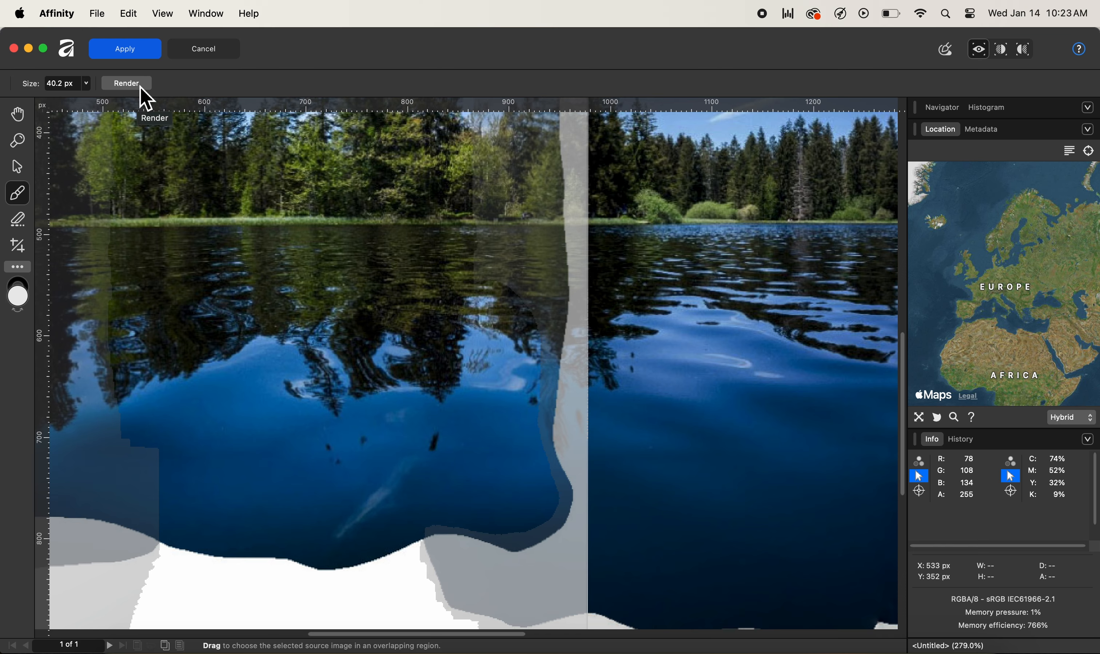
{"action": "left_click", "coordinate": [128, 83]}
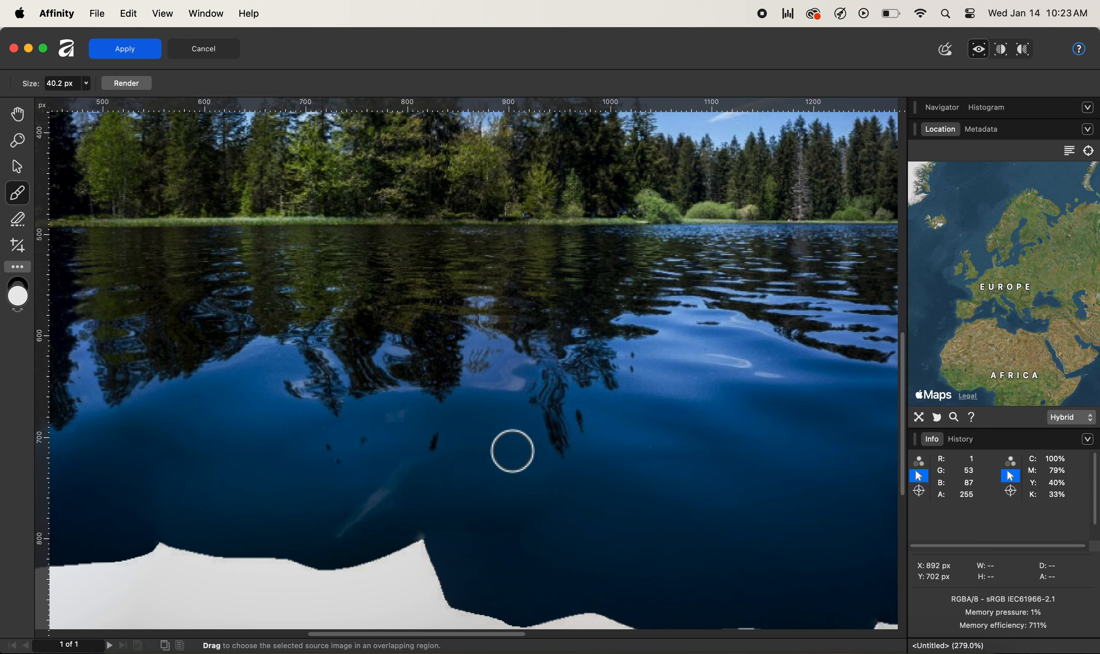
Erase the upper part of the painted mask over the tree reflections, keeping the lower patch of plain water, and render again.
{"action": "left_click", "coordinate": [27, 224]}
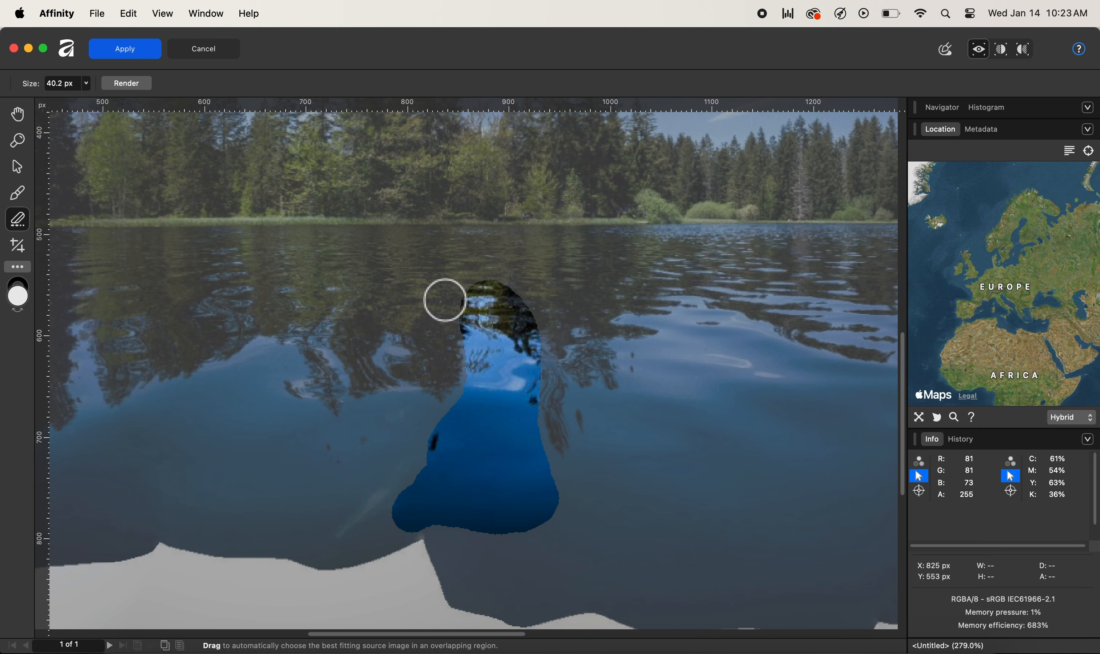
{"action": "mouse_move", "coordinate": [445, 297]}
{"action": "left_mouse_down"}
{"action": "mouse_move", "coordinate": [559, 297]}
{"action": "mouse_move", "coordinate": [448, 335]}
{"action": "mouse_move", "coordinate": [539, 331]}
{"action": "mouse_move", "coordinate": [556, 341]}
{"action": "mouse_move", "coordinate": [456, 353]}
{"action": "mouse_move", "coordinate": [542, 364]}
{"action": "left_mouse_up"}
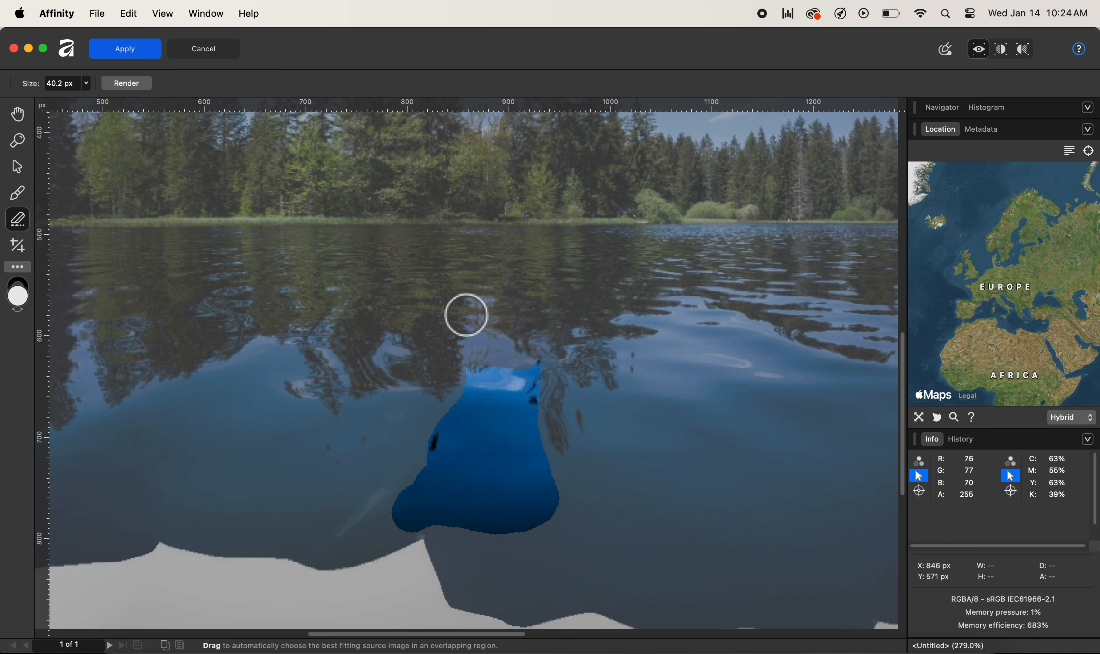
{"action": "mouse_move", "coordinate": [446, 386]}
{"action": "left_mouse_down"}
{"action": "mouse_move", "coordinate": [548, 392]}
{"action": "mouse_move", "coordinate": [544, 411]}
{"action": "mouse_move", "coordinate": [541, 398]}
{"action": "mouse_move", "coordinate": [472, 394]}
{"action": "mouse_move", "coordinate": [445, 405]}
{"action": "mouse_move", "coordinate": [546, 404]}
{"action": "left_mouse_up"}
{"action": "mouse_move", "coordinate": [437, 417]}
{"action": "left_mouse_down"}
{"action": "mouse_move", "coordinate": [435, 456]}
{"action": "mouse_move", "coordinate": [427, 419]}
{"action": "mouse_move", "coordinate": [436, 445]}
{"action": "left_mouse_up"}
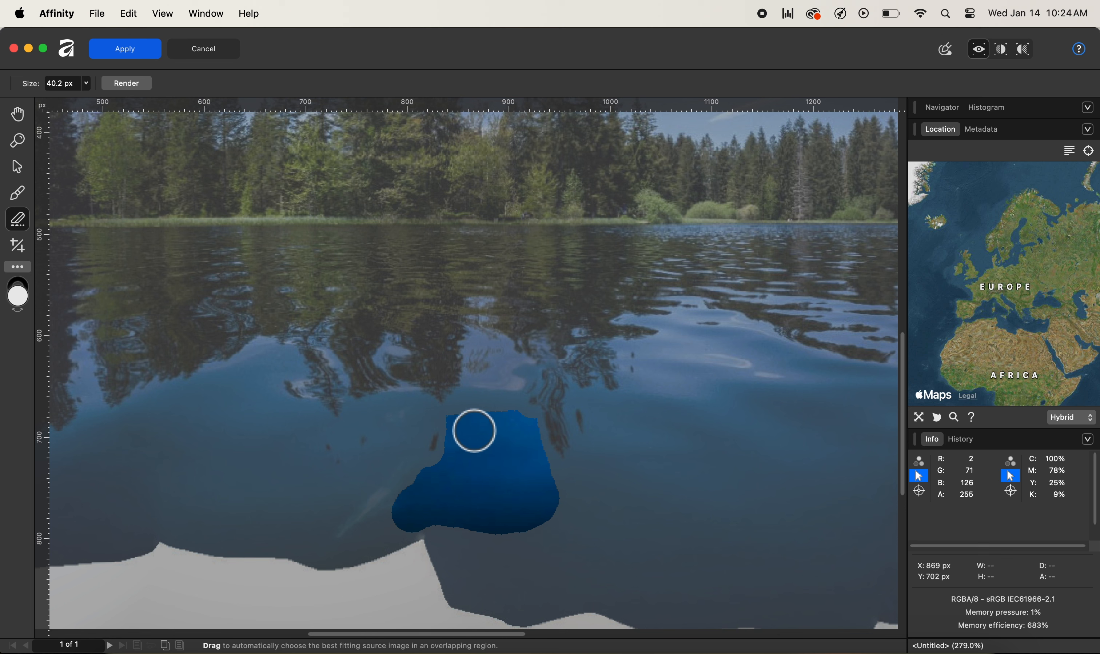
{"action": "left_click", "coordinate": [140, 85]}
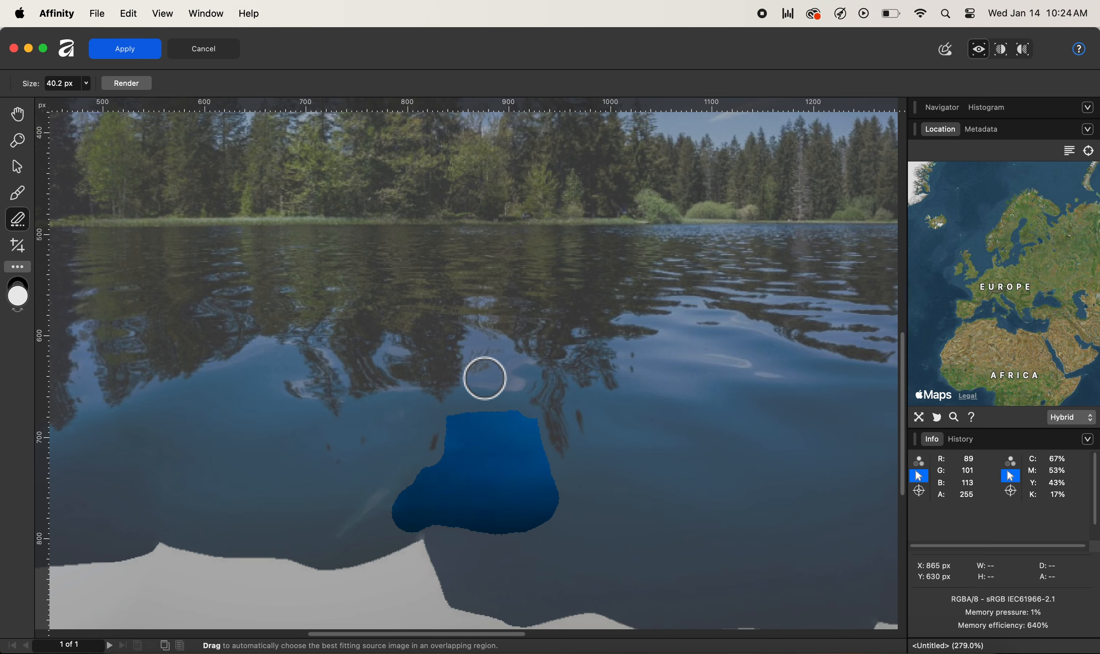
Examine the re-rendered seam in the lower water up close and check the panorama as a whole.
{"action": "key", "text": "super+0"}
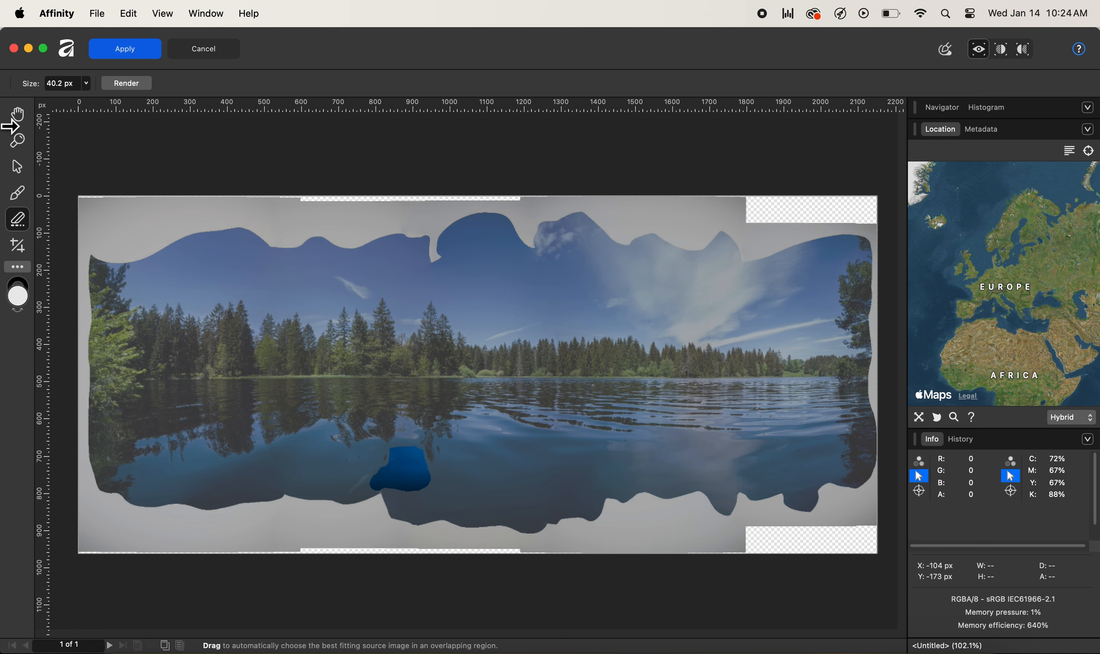
{"action": "left_click", "coordinate": [17, 141]}
{"action": "left_click_drag", "start_coordinate": [391, 514], "coordinate": [592, 496]}
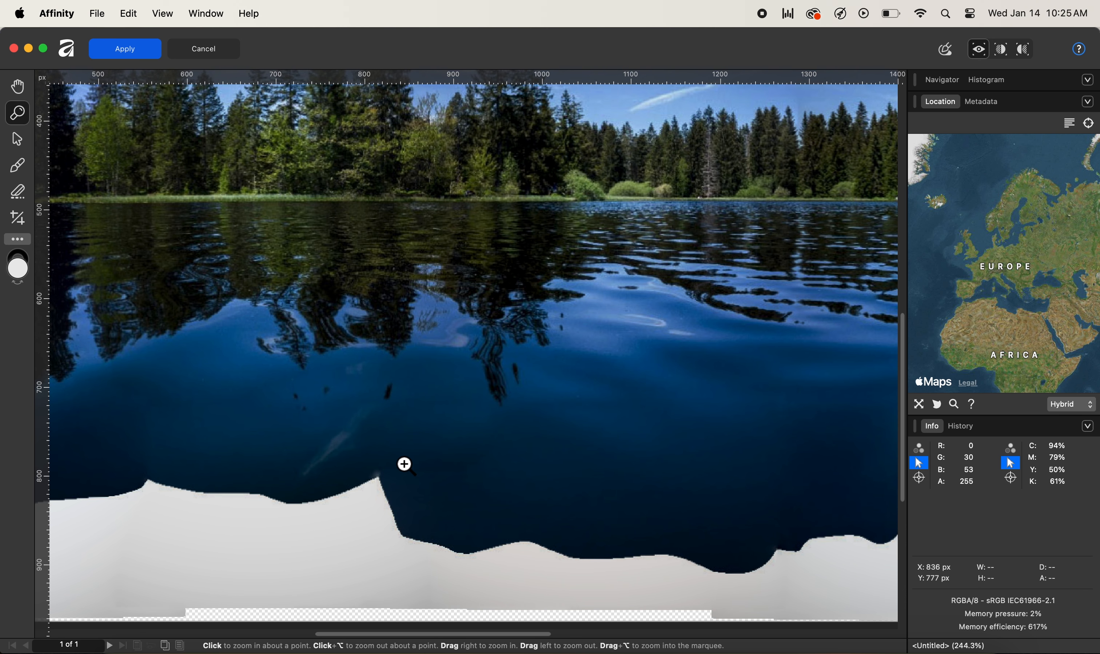
{"action": "left_click_drag", "start_coordinate": [542, 452], "coordinate": [270, 486]}
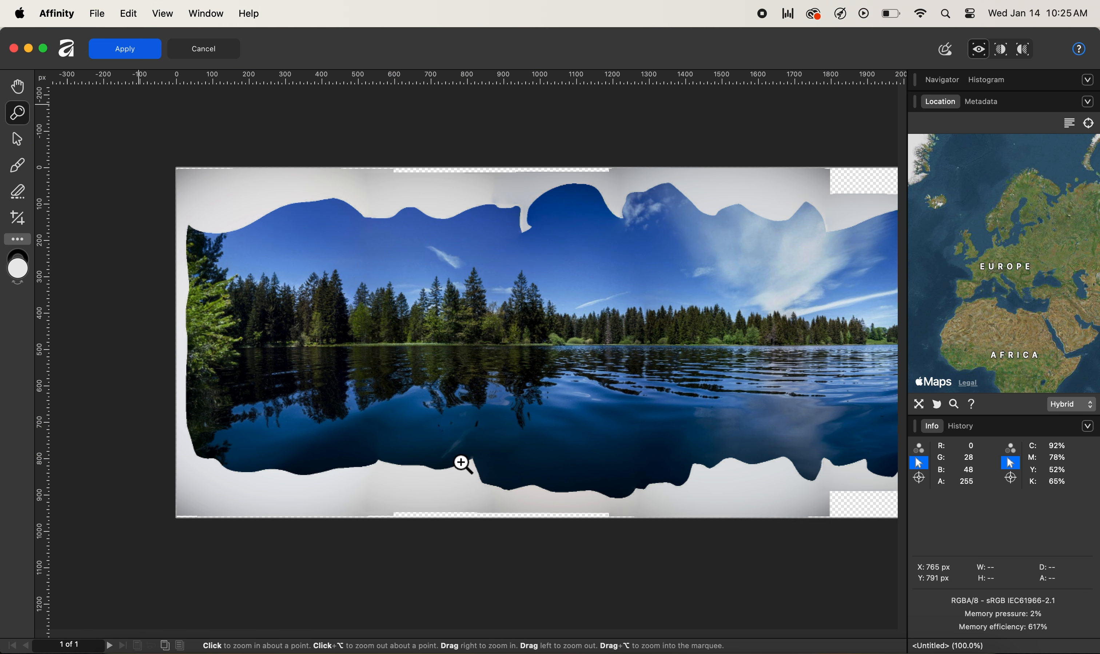
{"action": "key", "text": "space"}
{"action": "left_click_drag", "start_coordinate": [572, 379], "coordinate": [477, 404]}
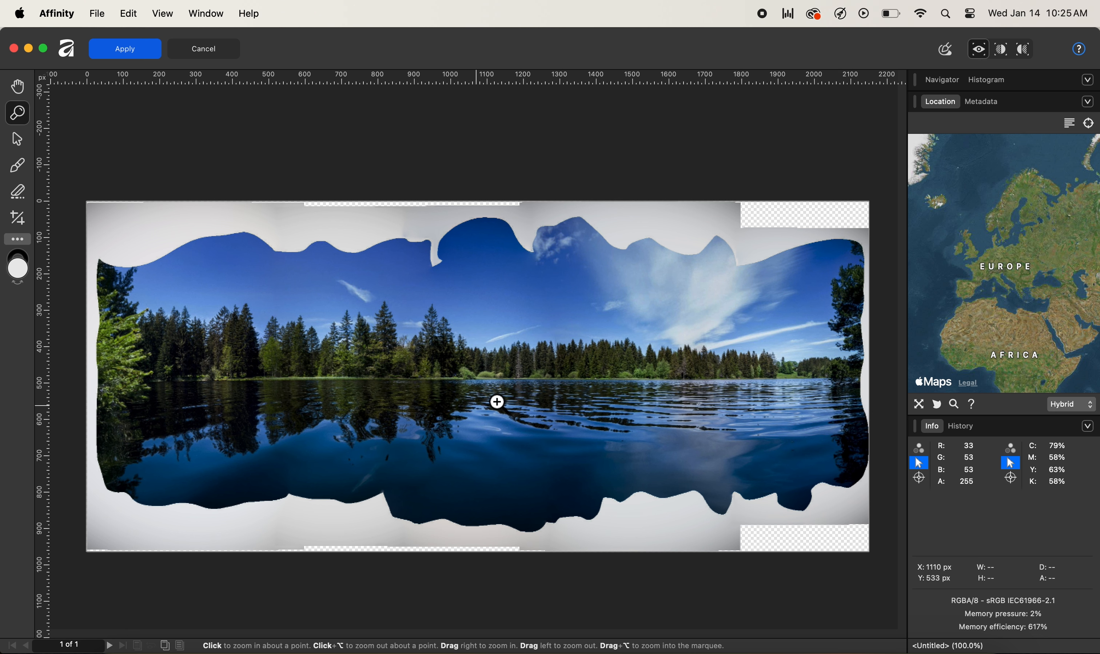
Crop the panorama to about 2060 × 570 px, excluding the ragged edges on all four sides, and apply the panorama edits.
{"action": "left_click", "coordinate": [19, 218]}
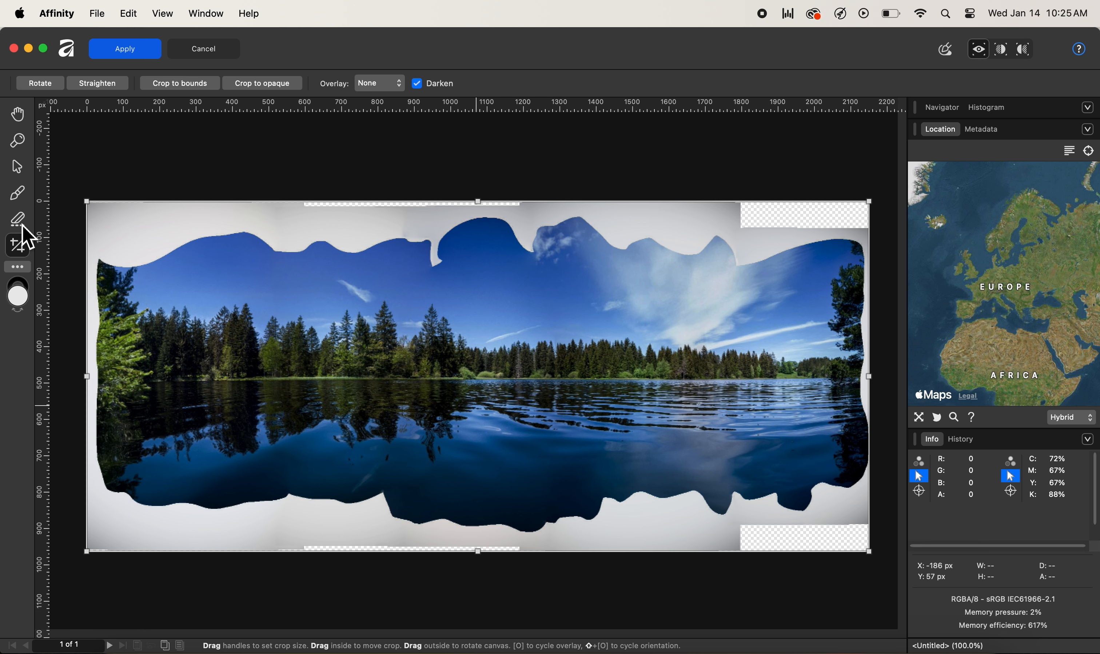
{"action": "left_click_drag", "start_coordinate": [483, 211], "coordinate": [482, 280]}
{"action": "mouse_move", "coordinate": [868, 412]}
{"action": "left_mouse_down"}
{"action": "mouse_move", "coordinate": [872, 422]}
{"action": "mouse_move", "coordinate": [855, 420]}
{"action": "left_mouse_up"}
{"action": "left_click_drag", "start_coordinate": [477, 551], "coordinate": [481, 488]}
{"action": "left_click_drag", "start_coordinate": [87, 381], "coordinate": [118, 382]}
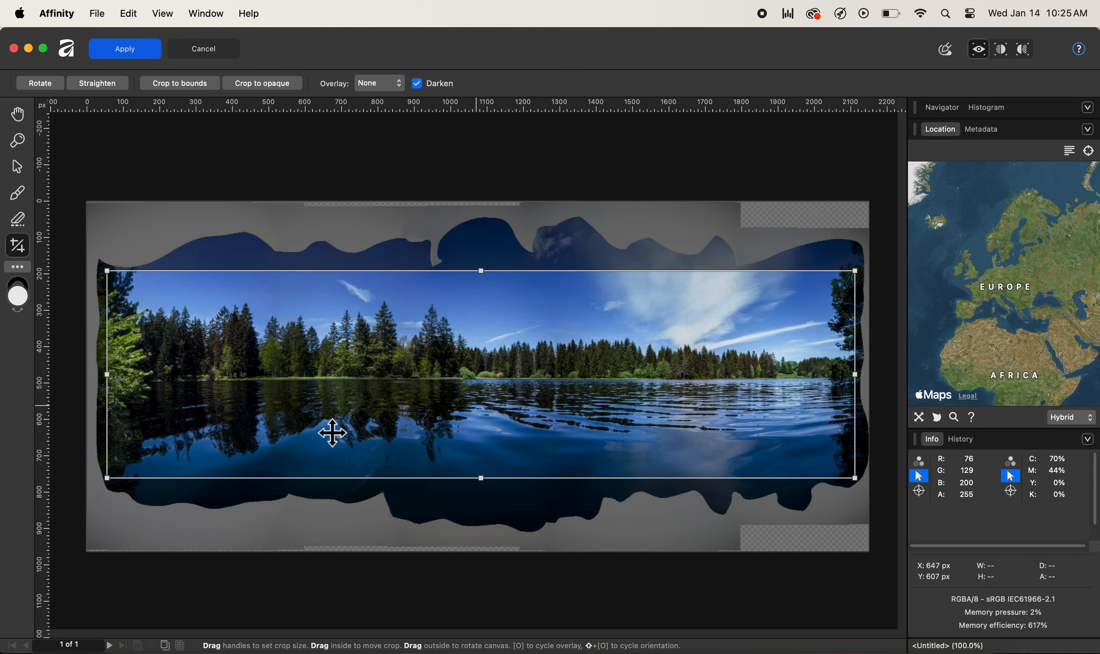
{"action": "left_click", "coordinate": [149, 58]}
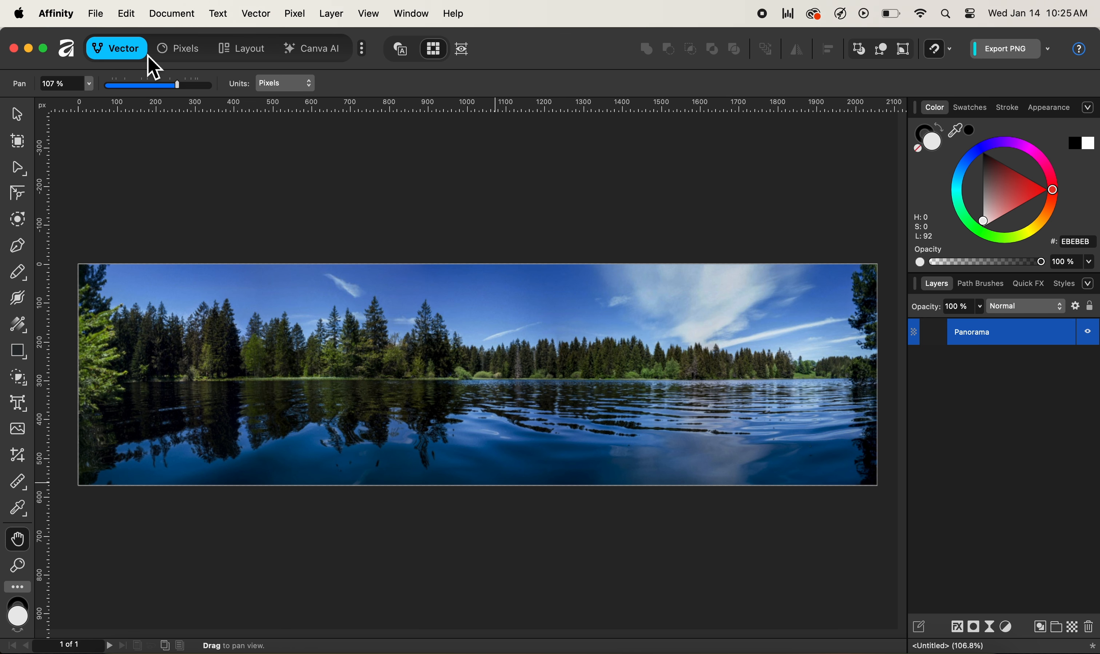